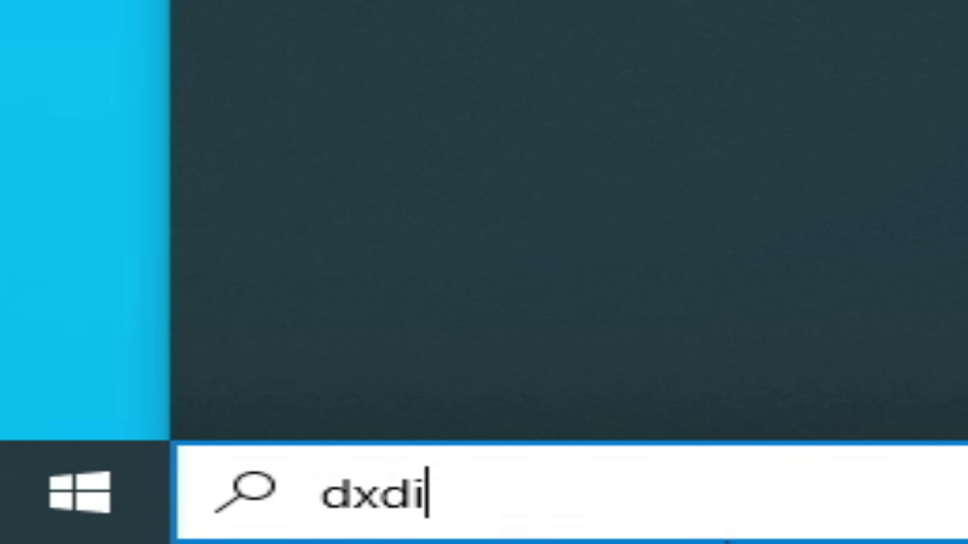
- Enter the query dxdiag in Windows Search
text(ag)
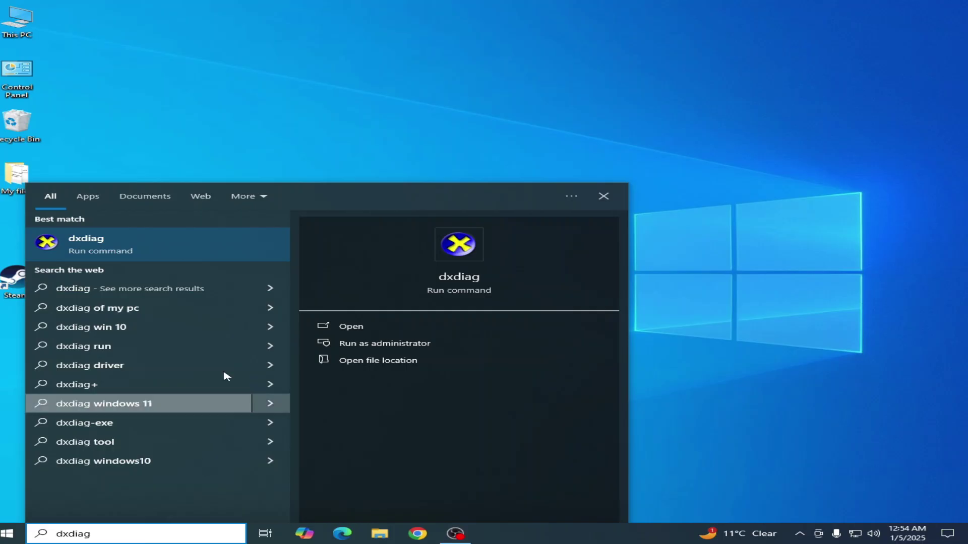
- Run dxdiag, check Intel HD Graphics 4400 driver 20.19.15.5171 on the Display tab, then close it
click(99, 250)
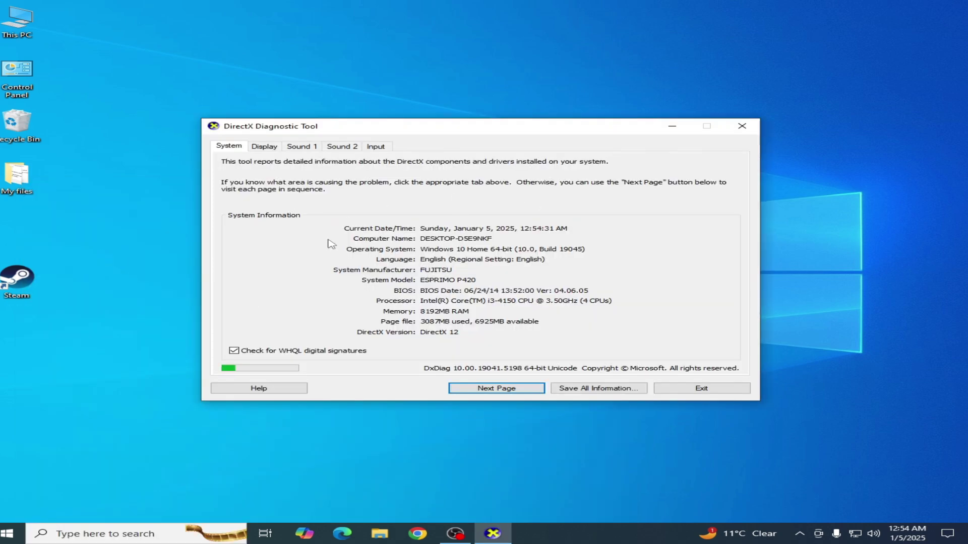
click(259, 147)
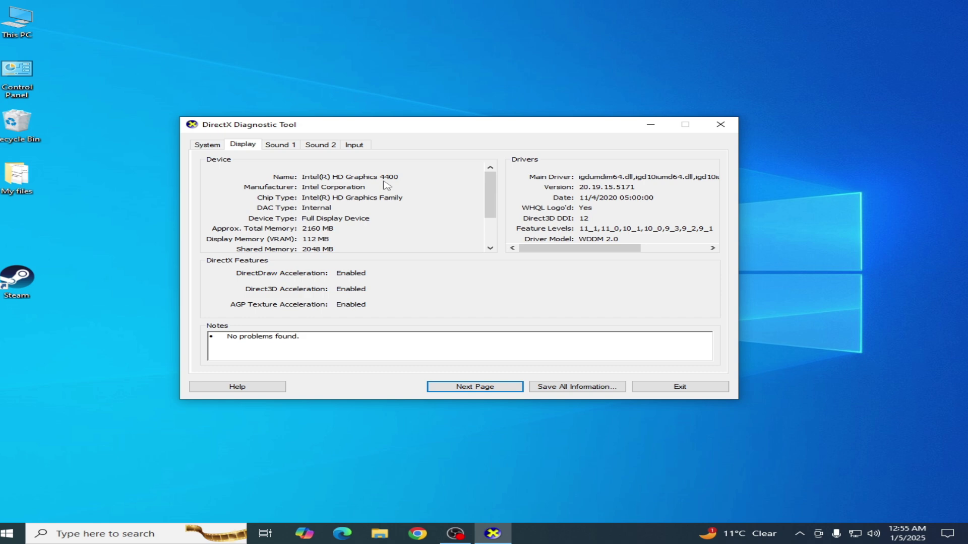
click(720, 124)
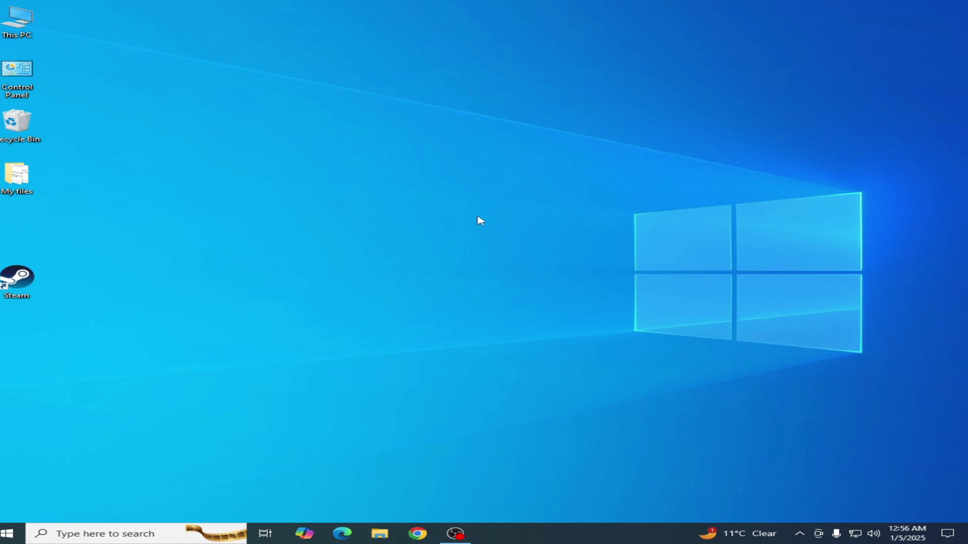
- Go from Display settings to Graphics settings and remove Steam's existing preference entry
right_click(503, 239)
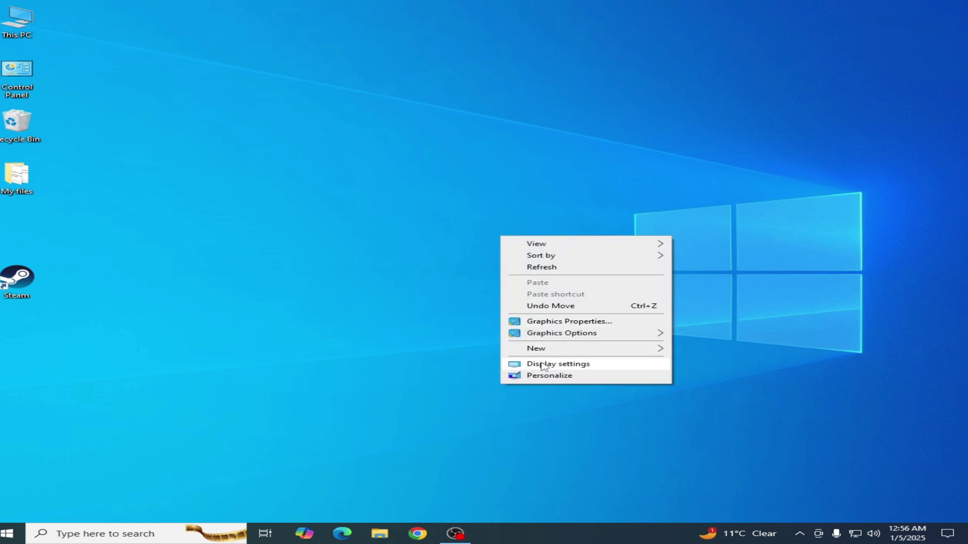
click(568, 370)
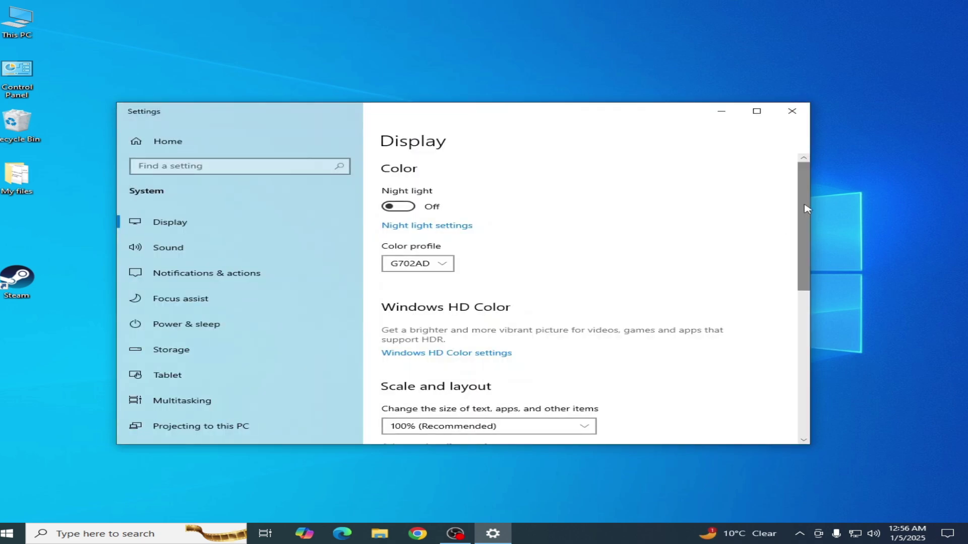
scroll(807, 247, down, 2)
scroll(807, 247, down, 7)
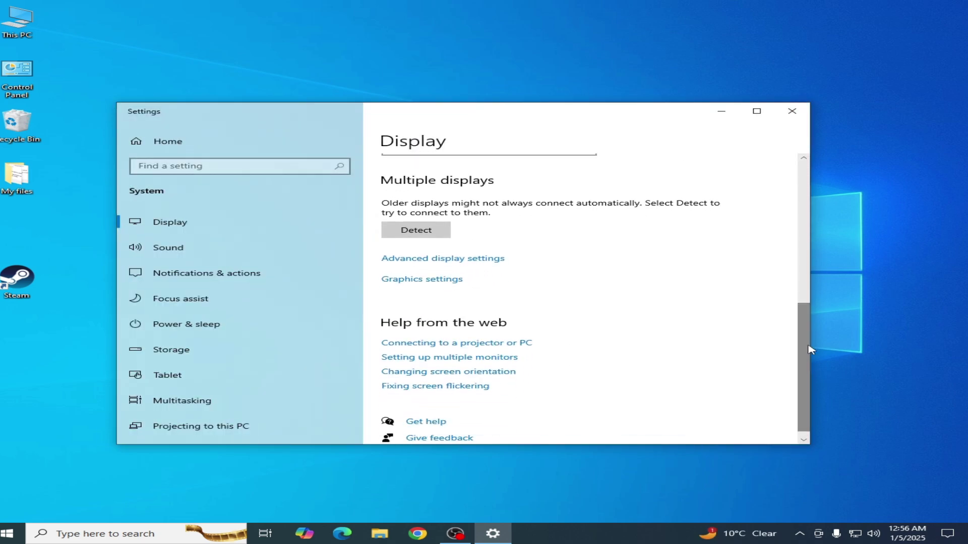
click(442, 280)
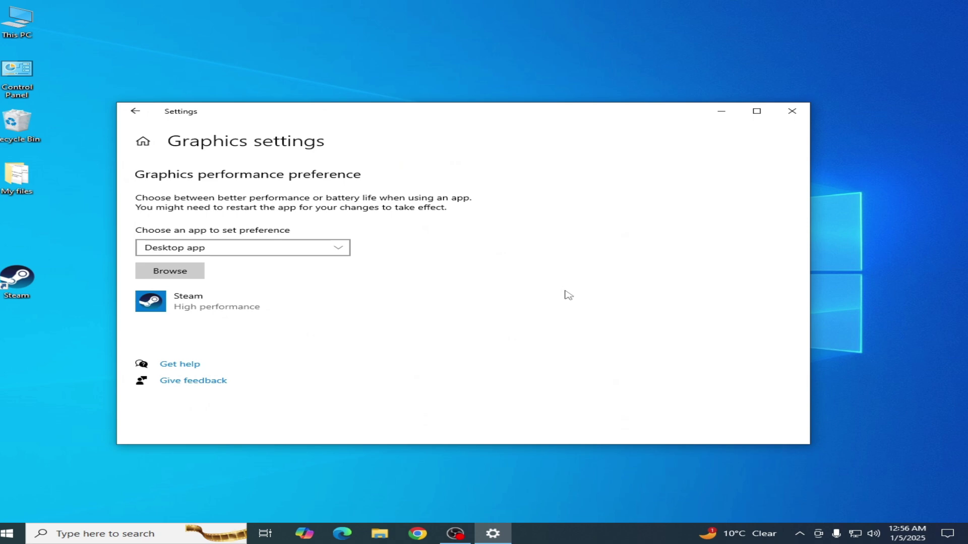
click(297, 304)
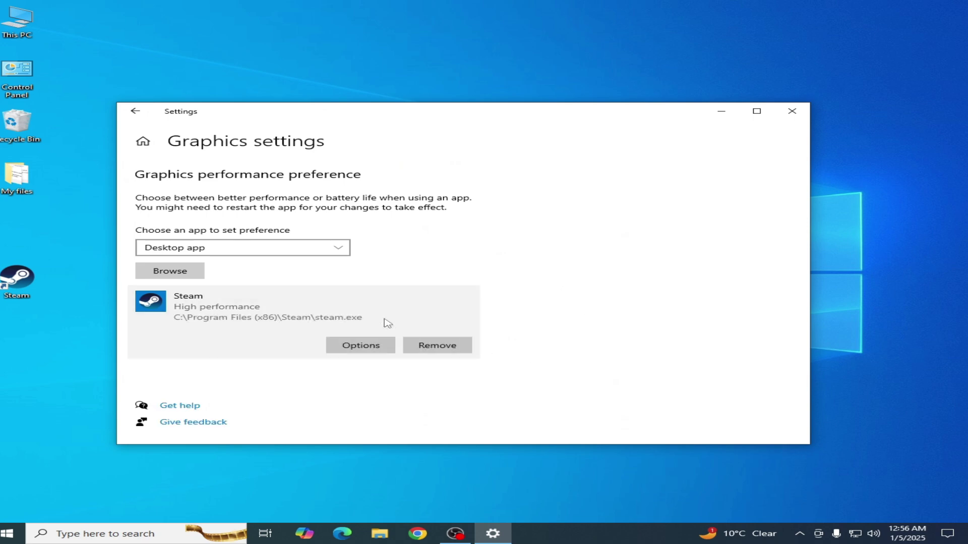
click(433, 344)
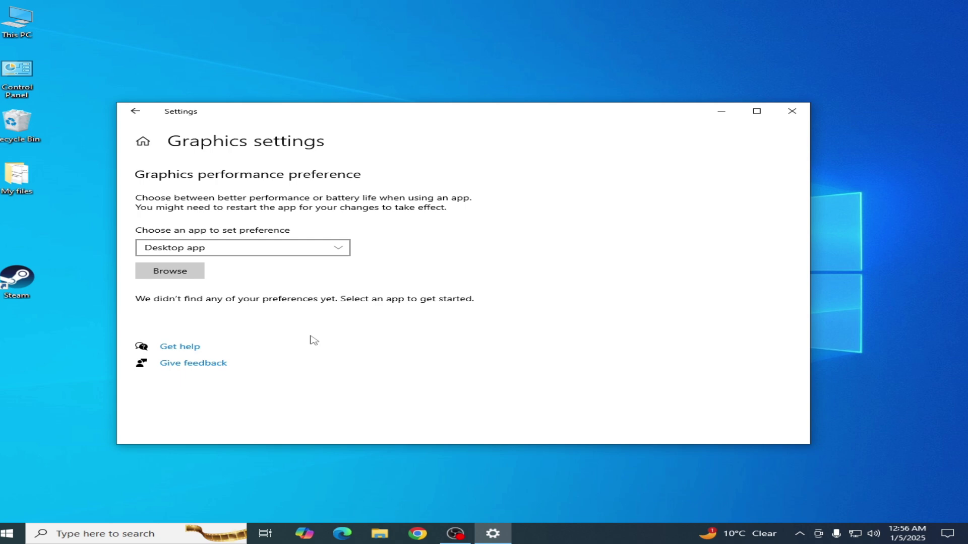
- Start browsing for an app and look up where the Steam shortcut's program file lives
click(185, 276)
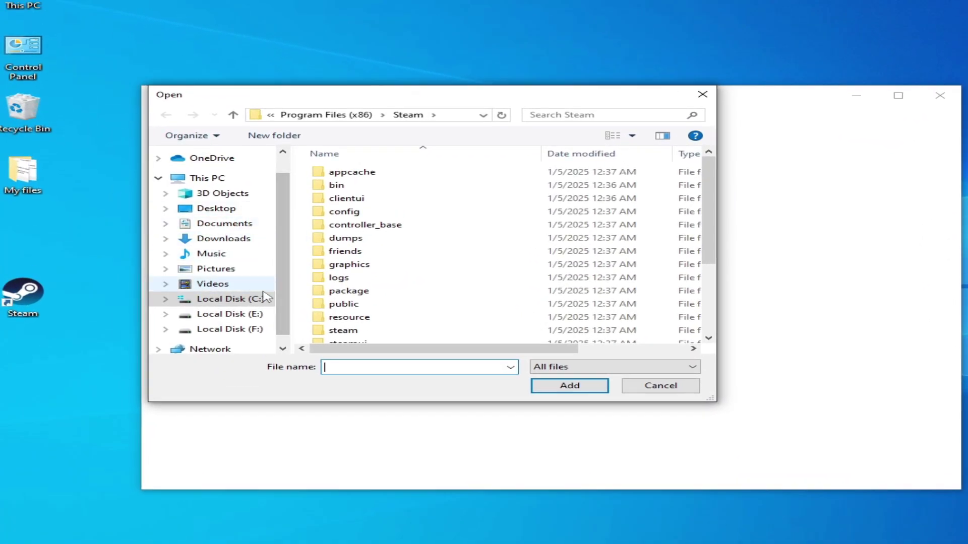
right_click(27, 294)
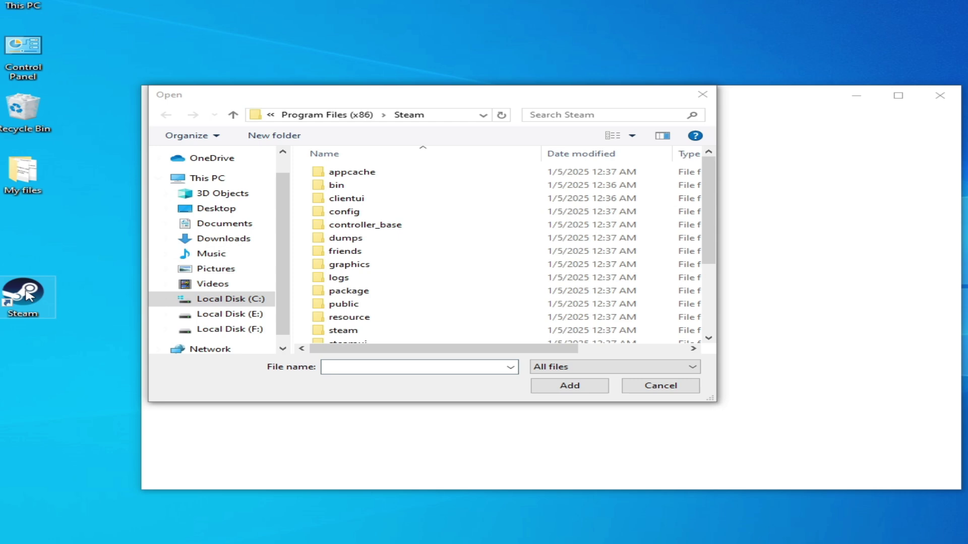
click(104, 10)
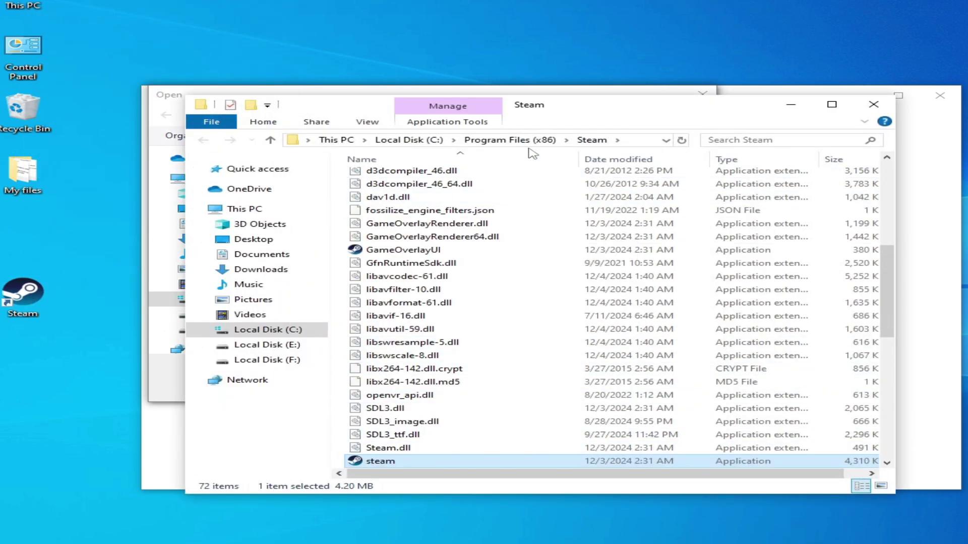
click(873, 104)
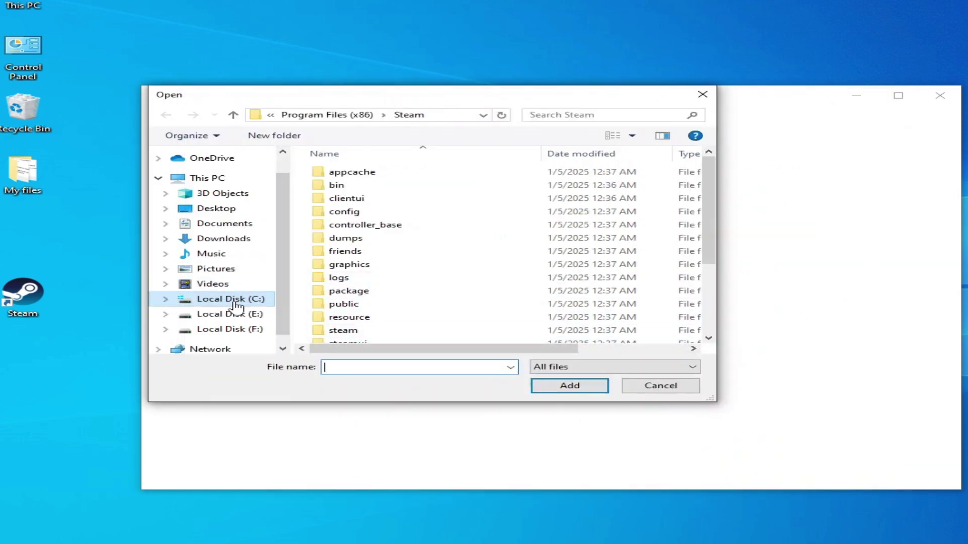
- Pick steam.exe from C:\Program Files (x86)\Steam and add it to the graphics preference list
click(236, 301)
click(388, 251)
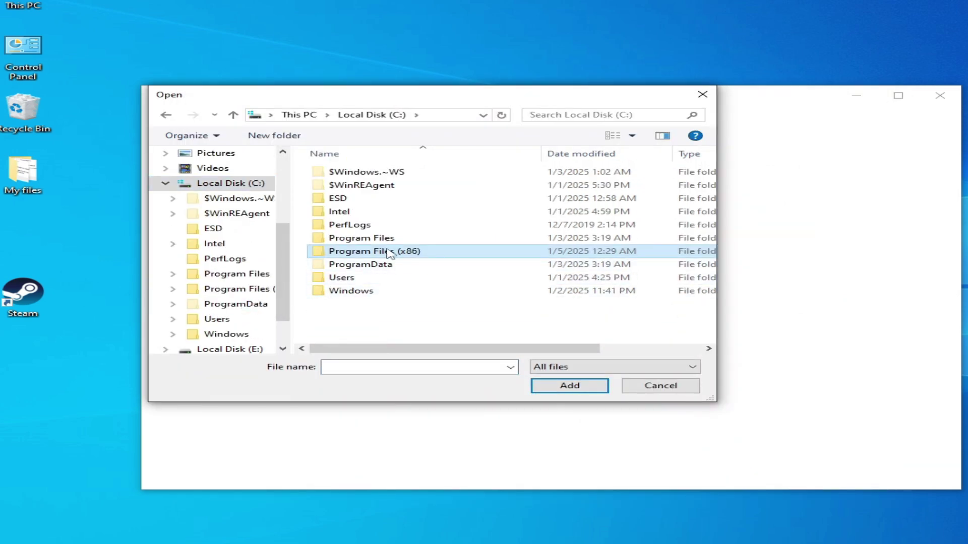
double_click(388, 251)
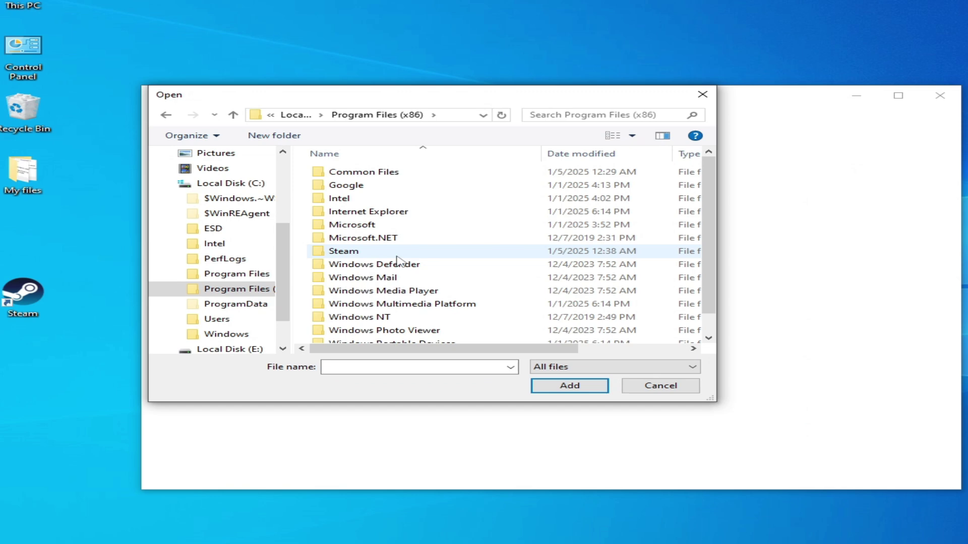
double_click(346, 254)
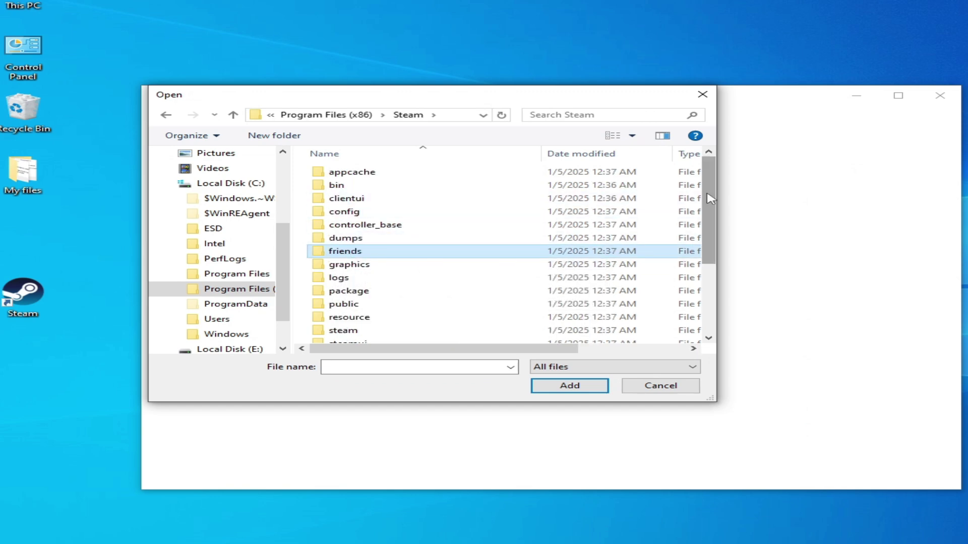
drag(708, 216, 723, 276)
double_click(356, 271)
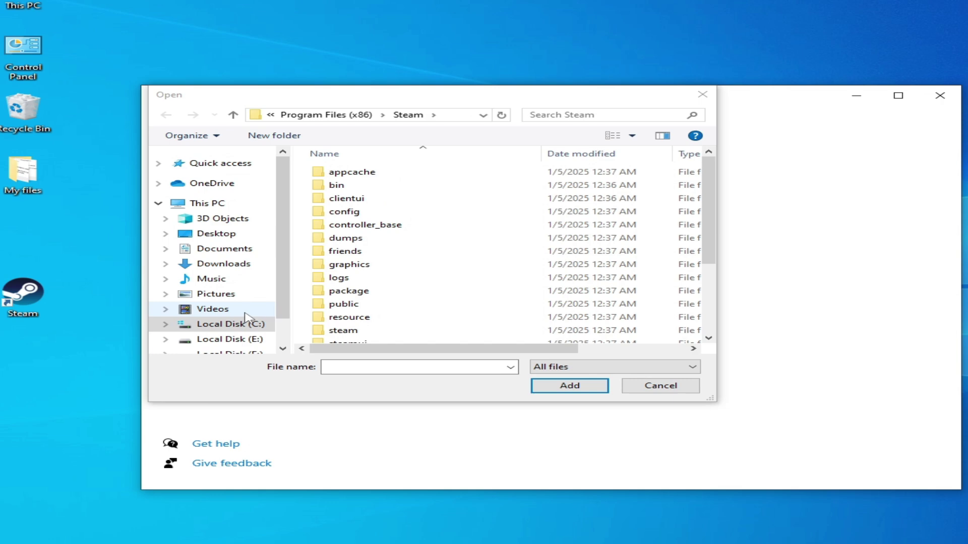
drag(713, 199, 710, 267)
click(611, 272)
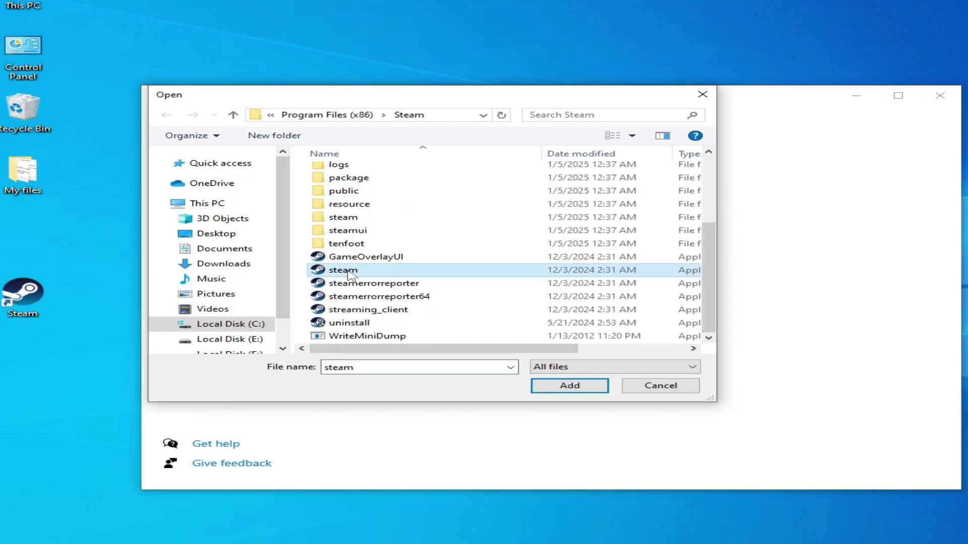
click(558, 386)
- Set Steam's graphics preference to High performance, save it, and close Settings
click(417, 392)
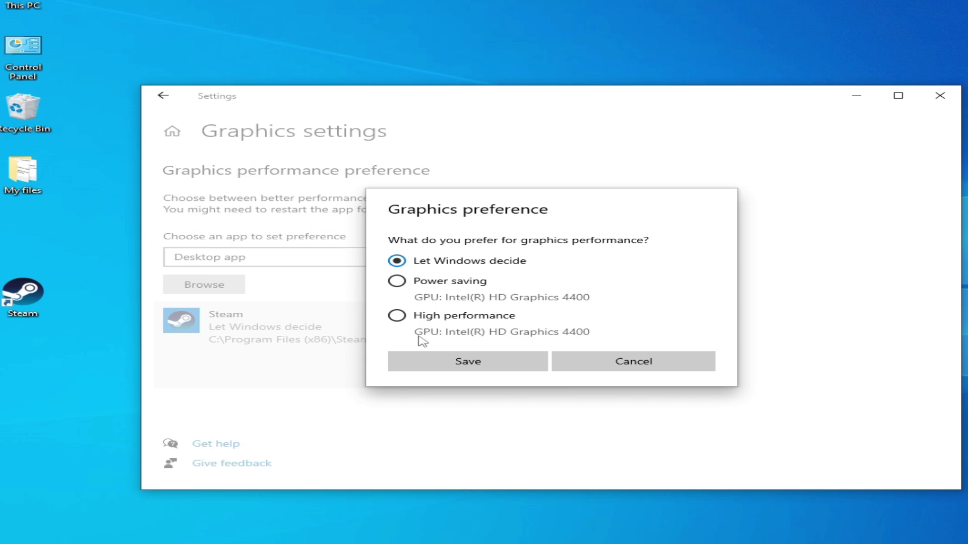
click(396, 316)
click(466, 361)
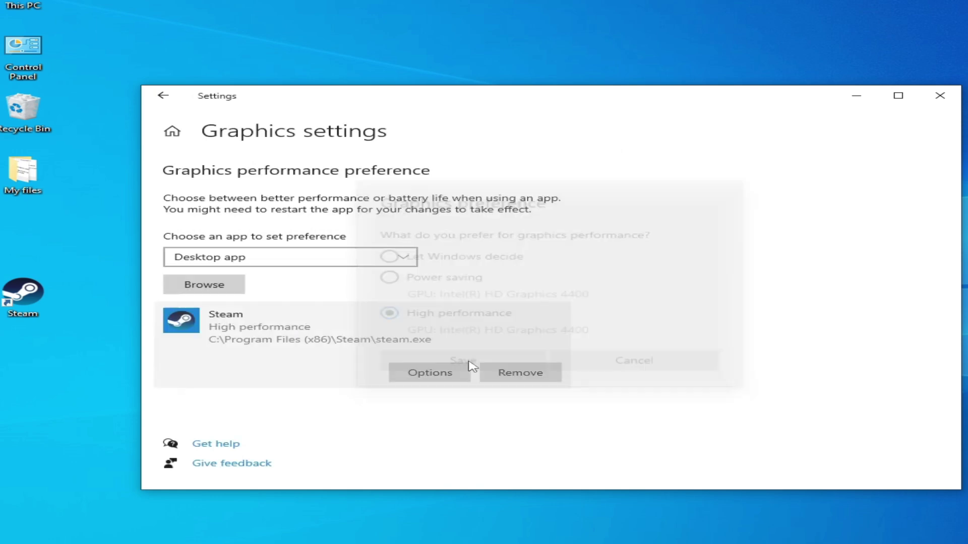
click(940, 95)
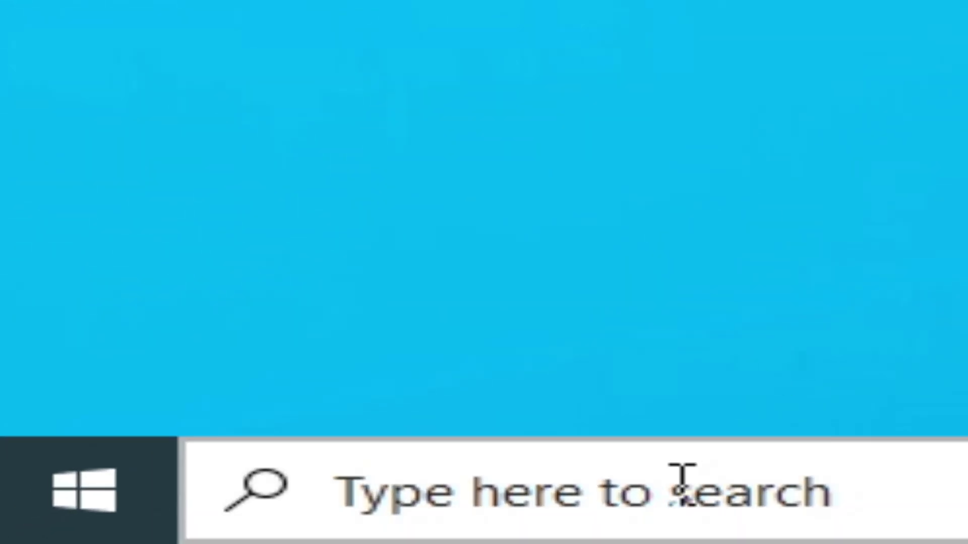
- Launch Task Manager from a Windows Search for 'task' and reposition its window
click(681, 481)
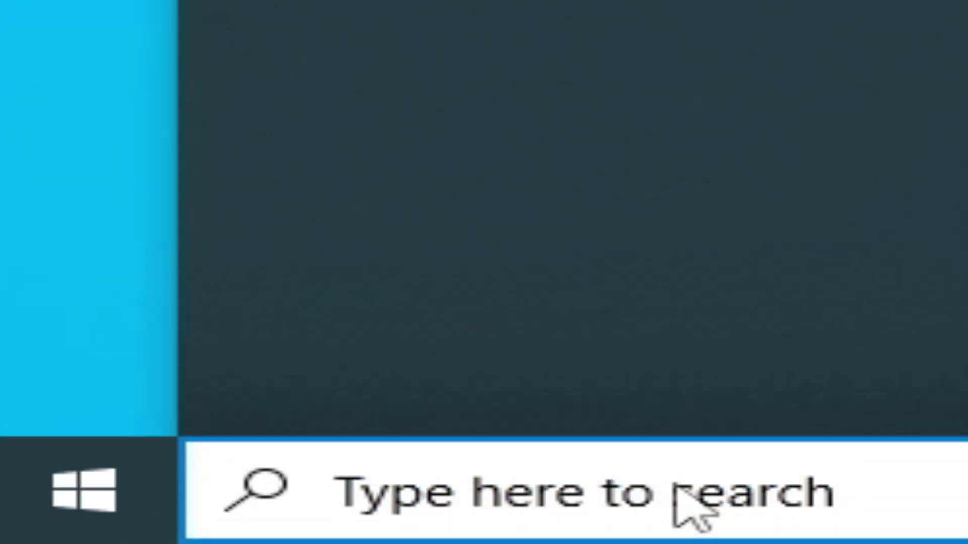
text(task)
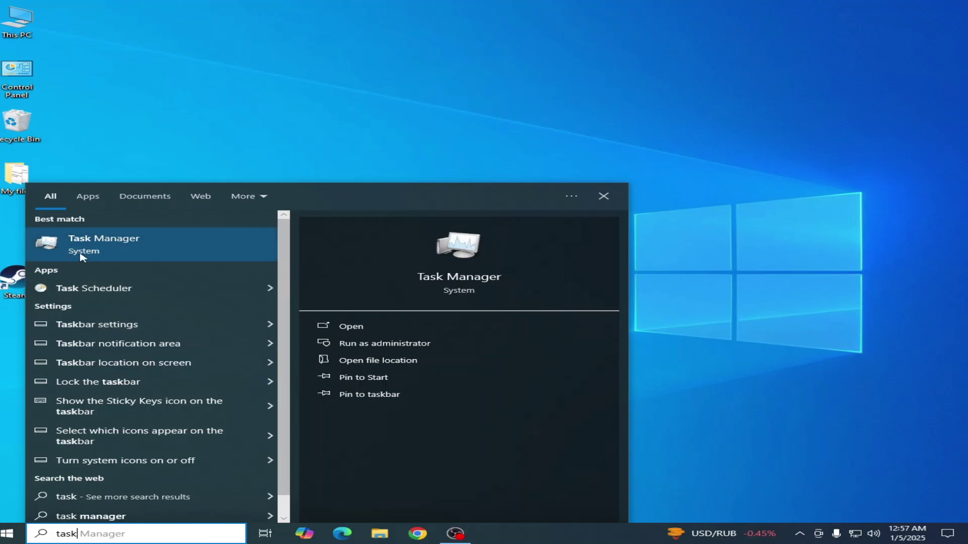
click(95, 240)
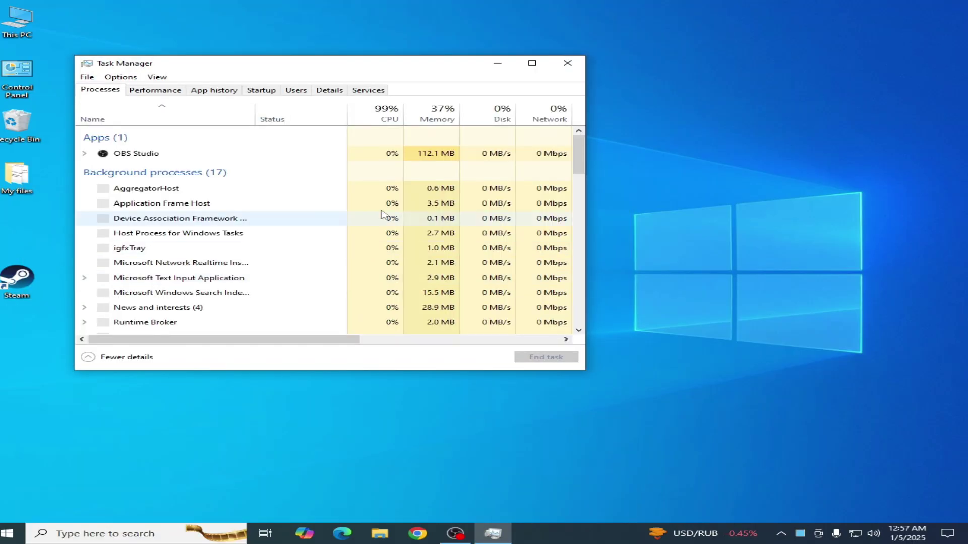
drag(268, 67, 432, 115)
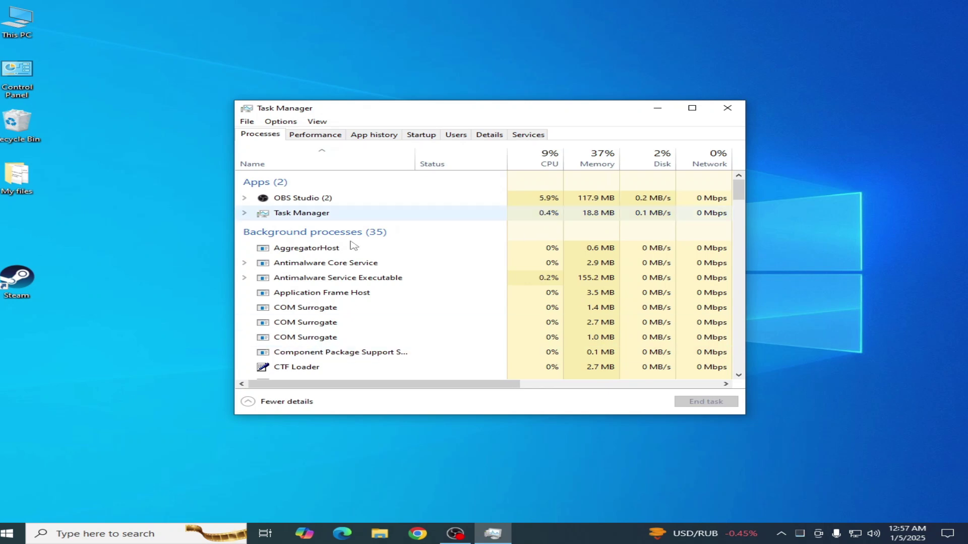
- Launch Steam from its desktop shortcut
right_click(16, 281)
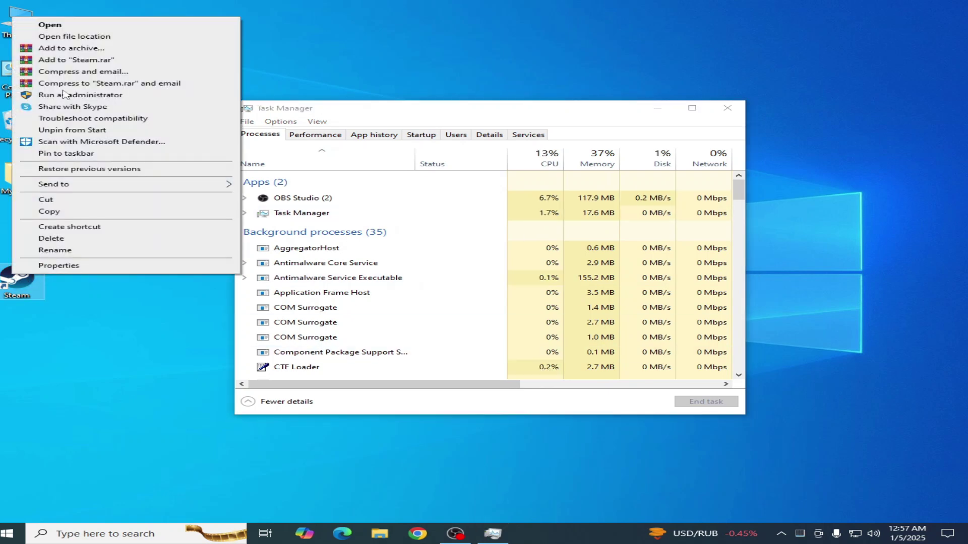
click(58, 25)
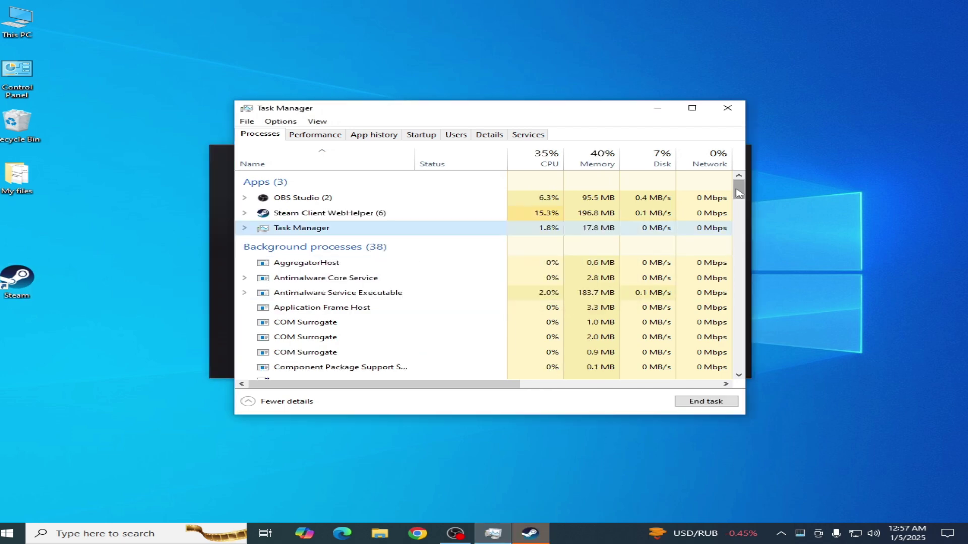
mouse_move(739, 193)
mouse_down()
mouse_move(739, 211)
mouse_move(739, 185)
mouse_up()
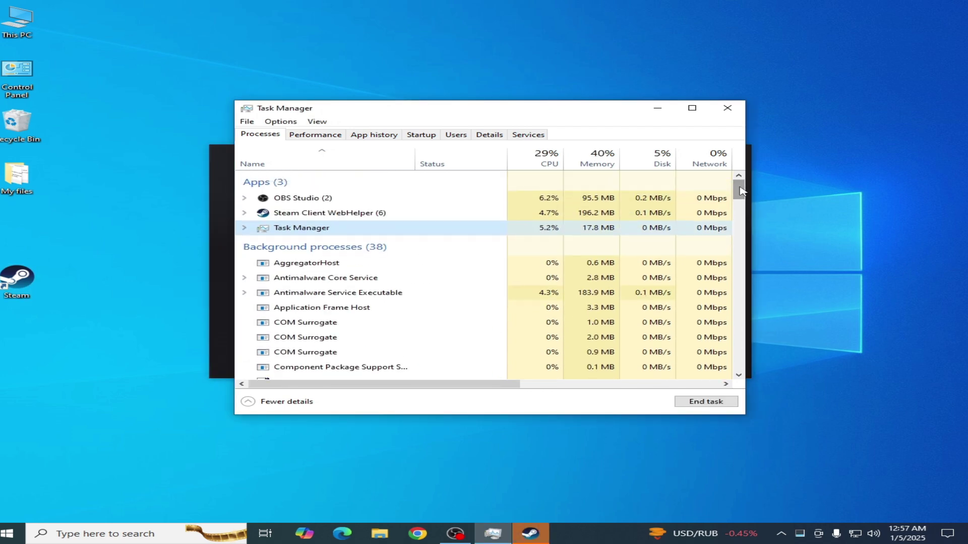
- End all Steam Client WebHelper processes and close Task Manager
right_click(315, 213)
click(297, 214)
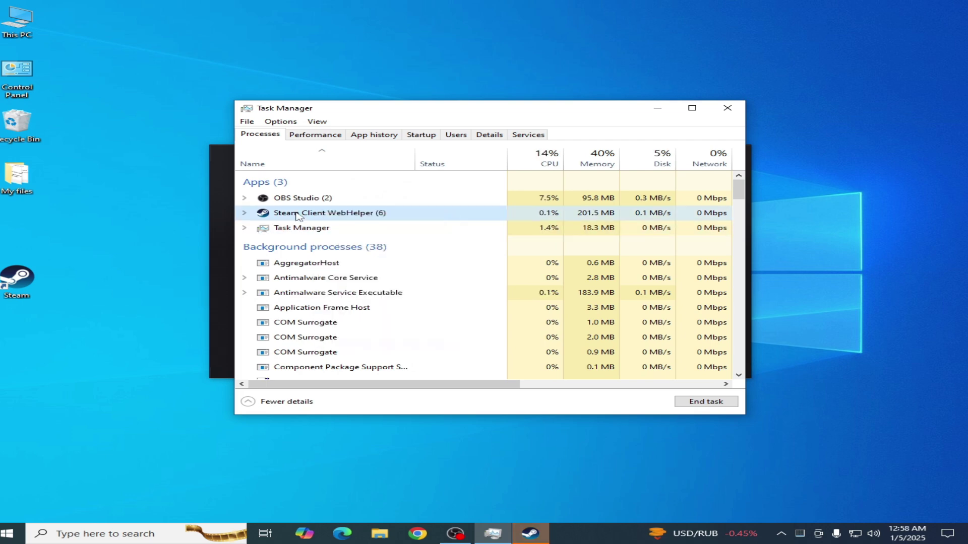
double_click(298, 214)
right_click(297, 214)
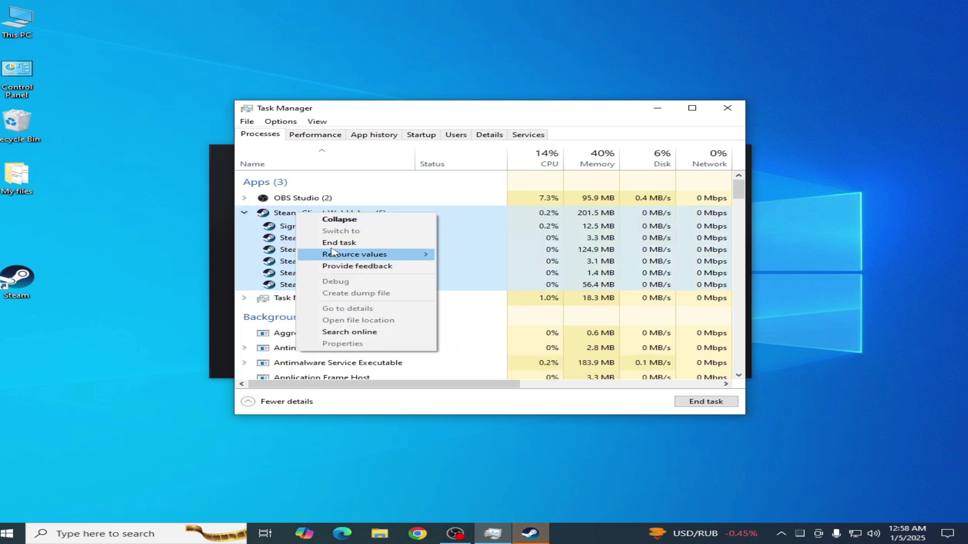
click(339, 242)
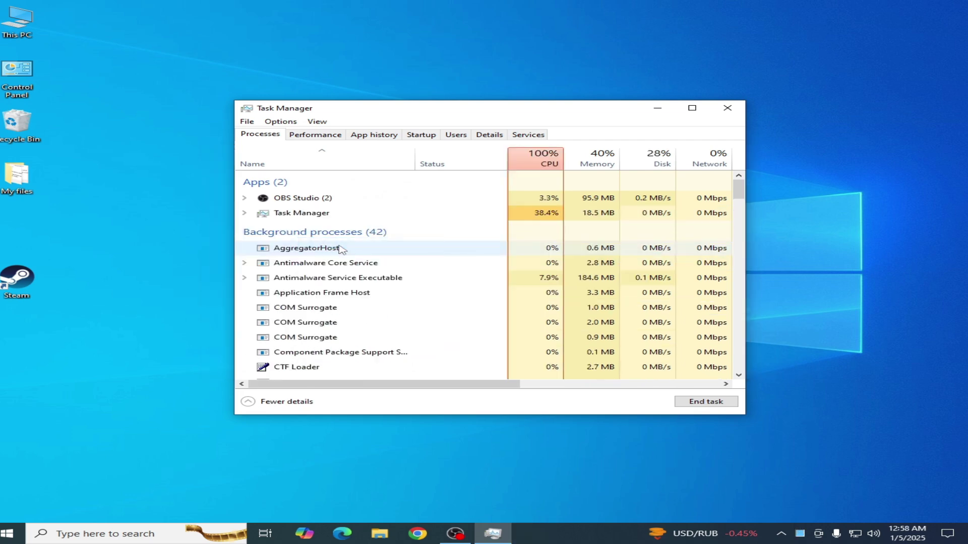
click(731, 109)
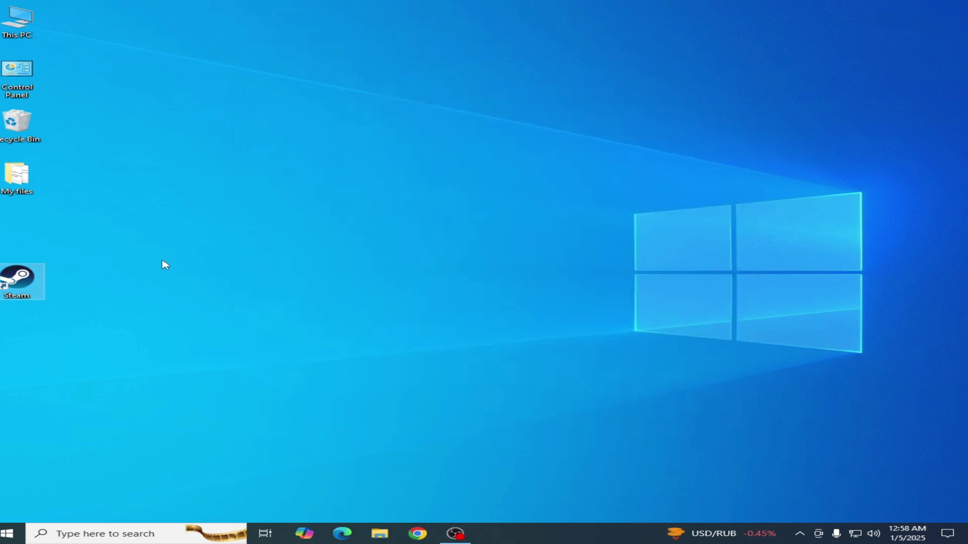
- Browse This PC > Documents > My Games > Terraria and delete Config.json
click(31, 32)
double_click(30, 31)
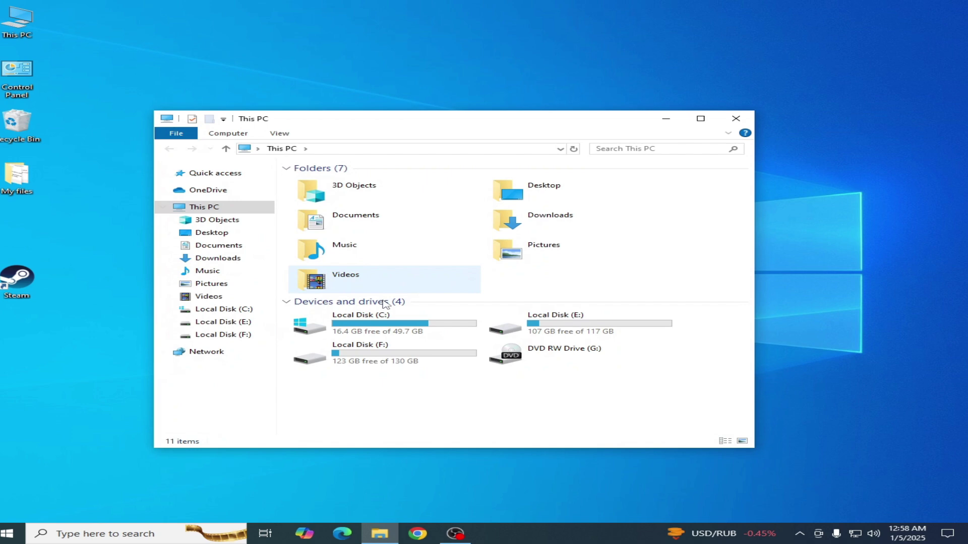
click(218, 246)
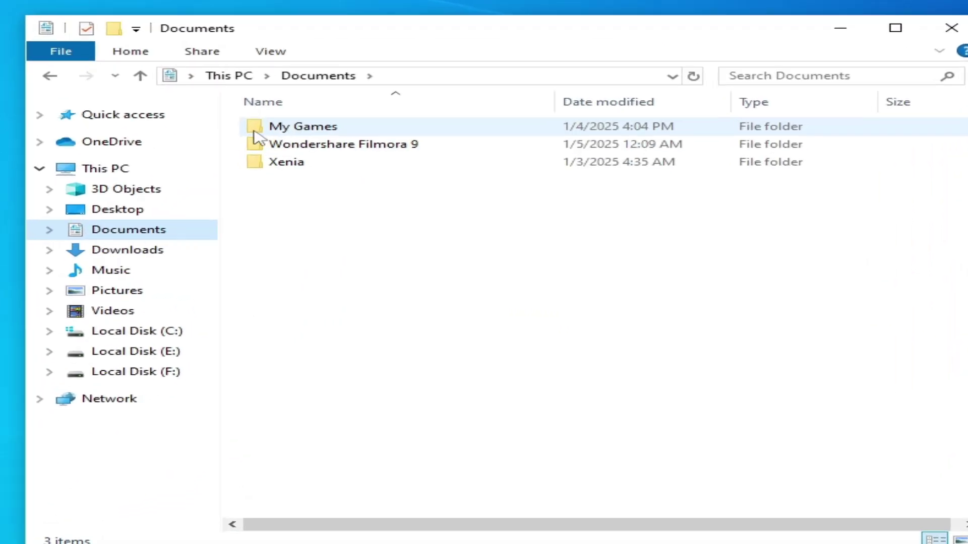
double_click(319, 181)
double_click(272, 121)
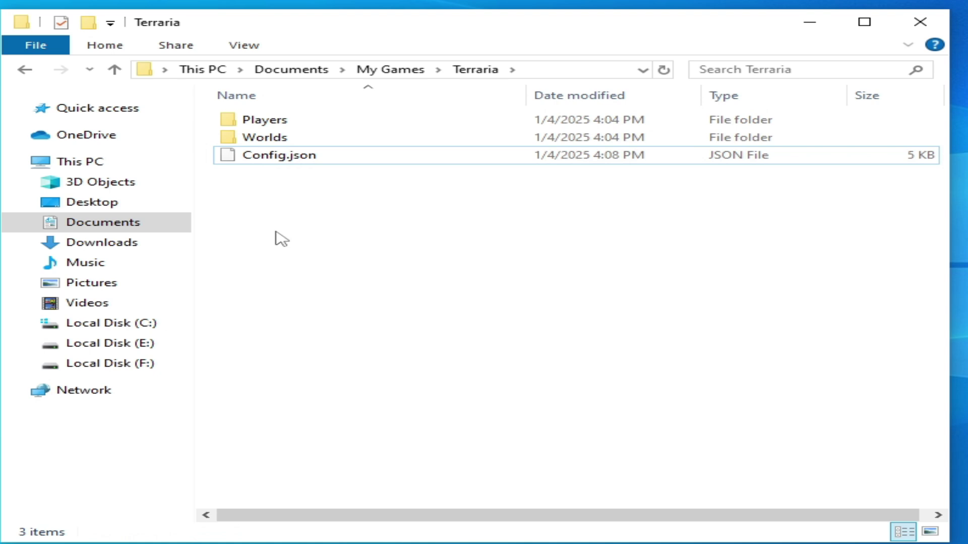
click(284, 162)
right_click(283, 161)
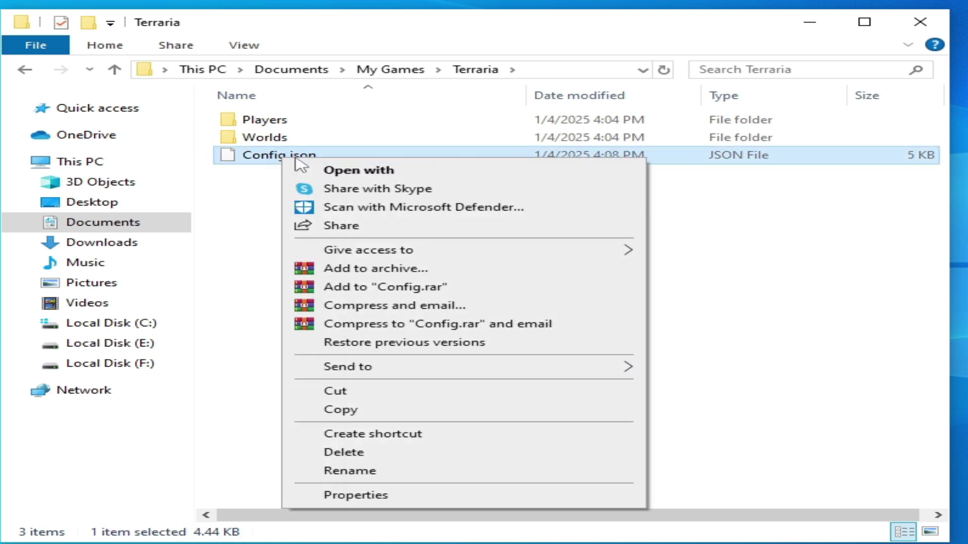
click(340, 452)
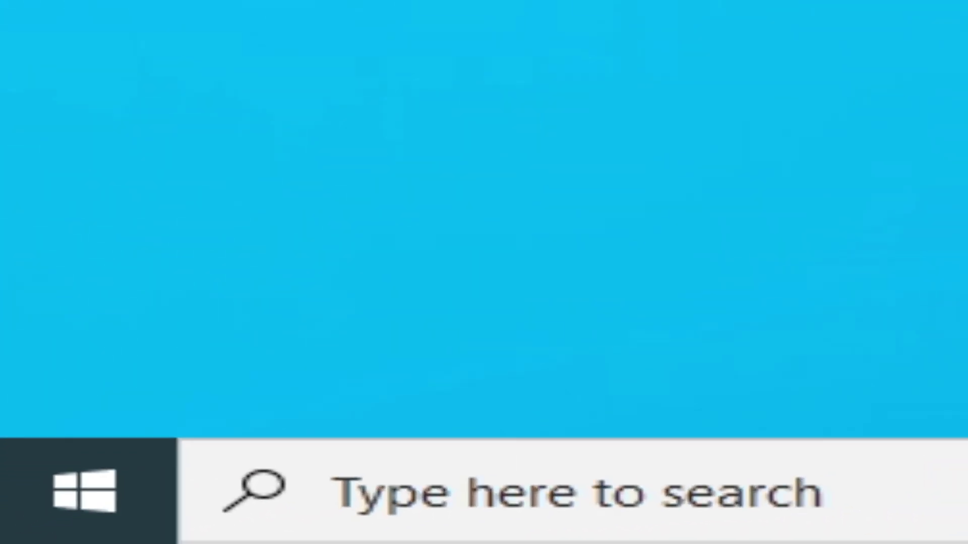
- Launch Device Manager by searching 'device' and expand Display adapters to show Intel(R) HD Graphics 4400
click(480, 510)
text(devi)
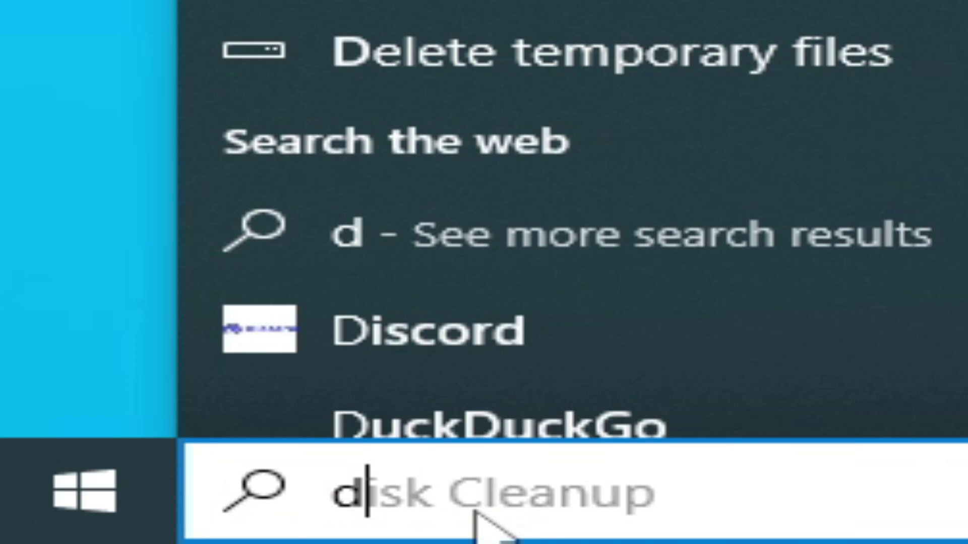
text(ce)
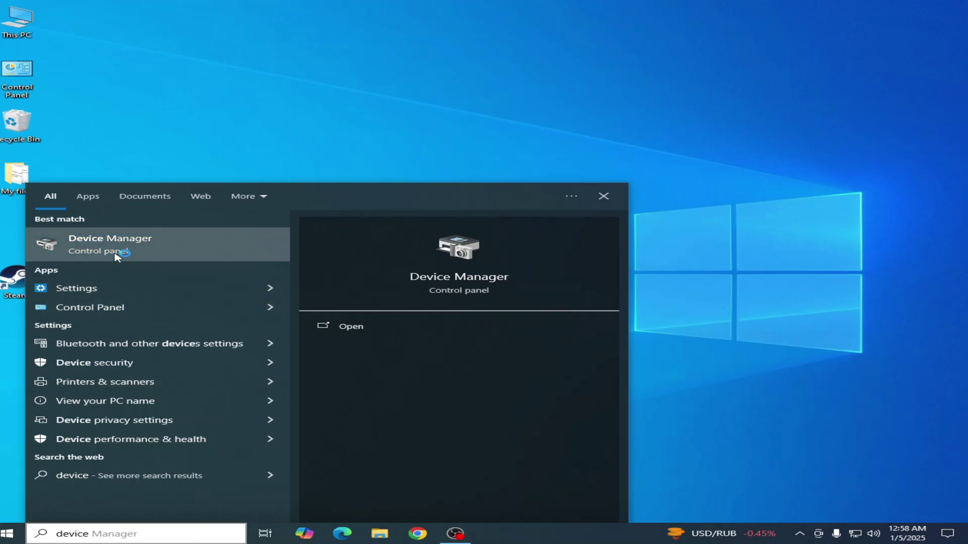
click(312, 308)
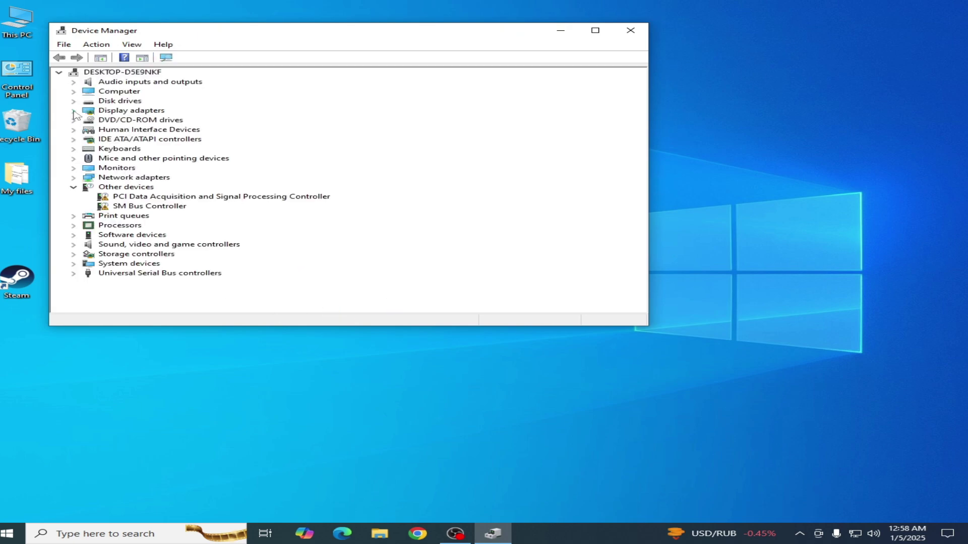
click(74, 111)
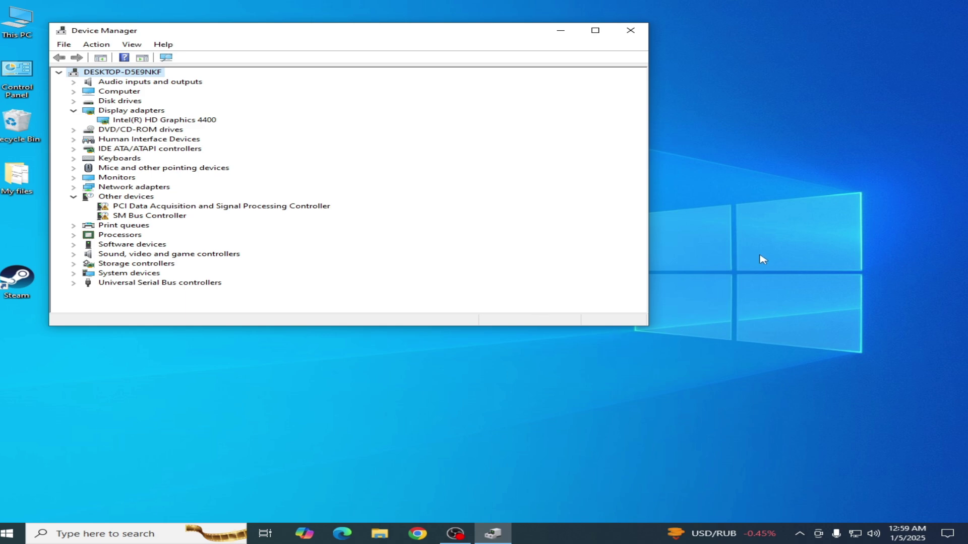
- Go from Display settings to Graphics settings and remove the existing Steam preference
right_click(753, 230)
mouse_move(801, 347)
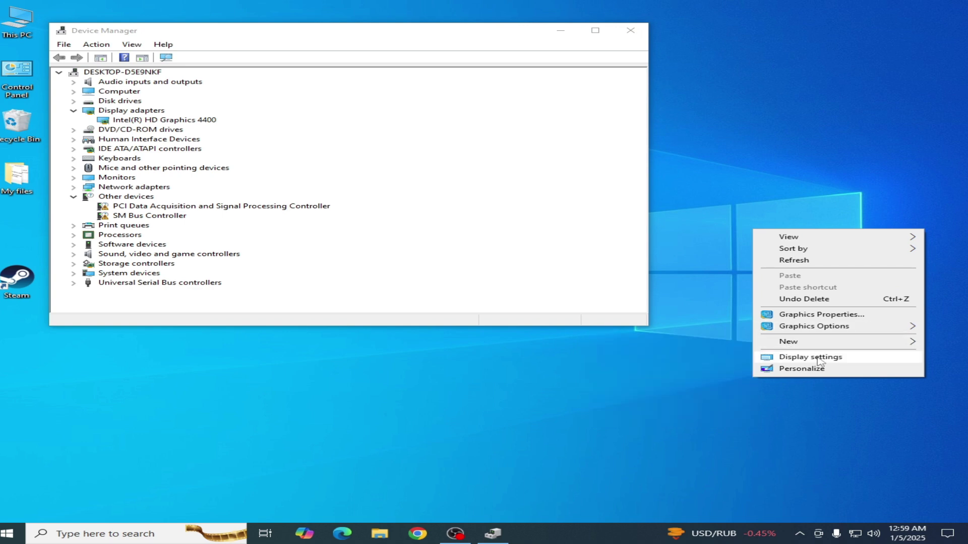
click(819, 362)
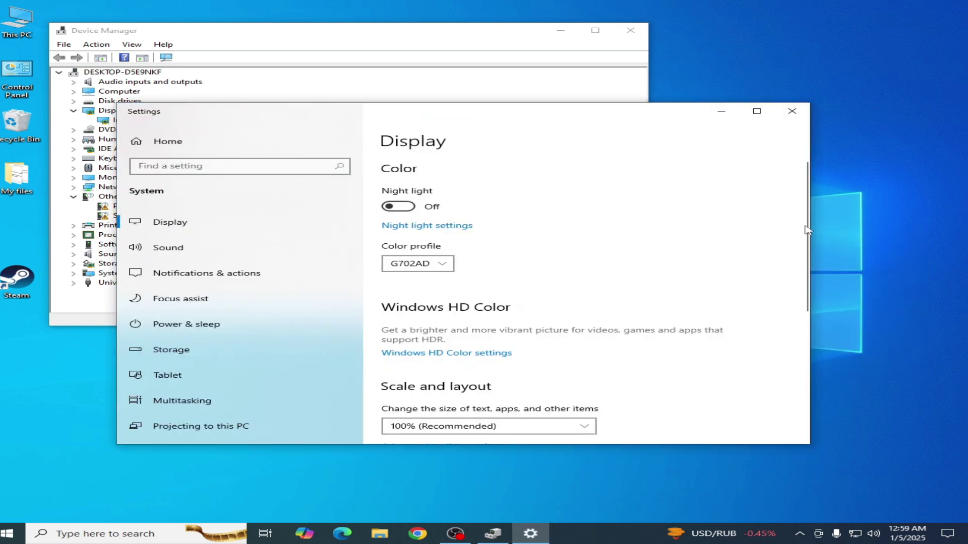
scroll(806, 229, down, 5)
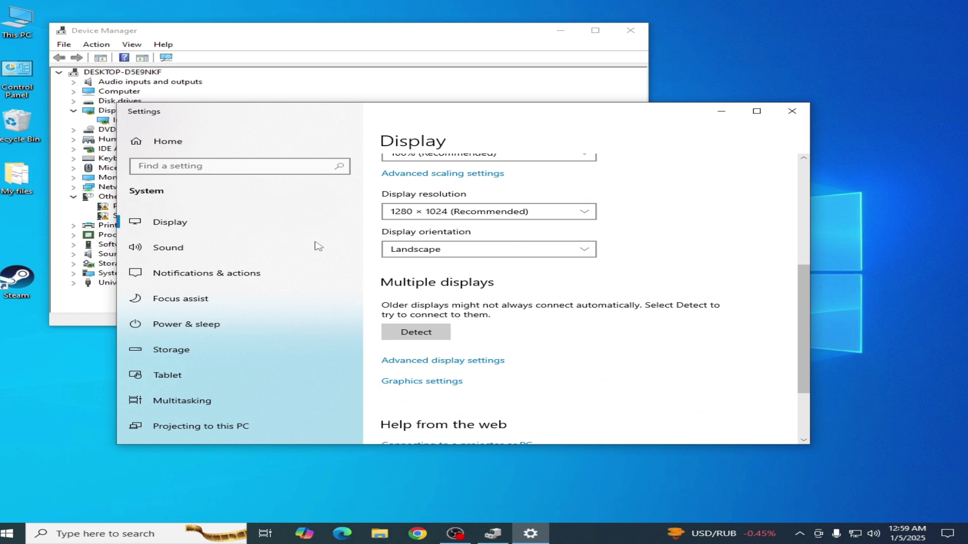
click(409, 383)
click(339, 316)
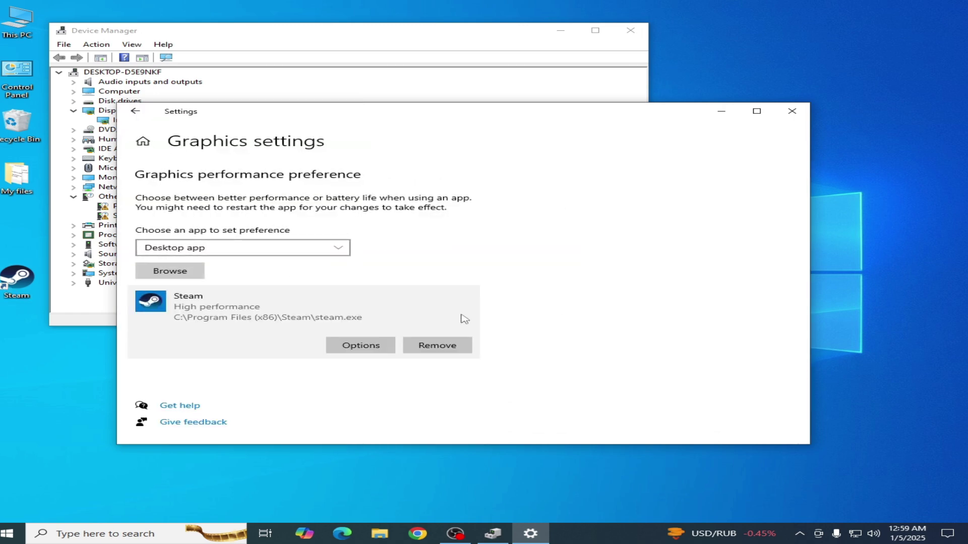
click(438, 345)
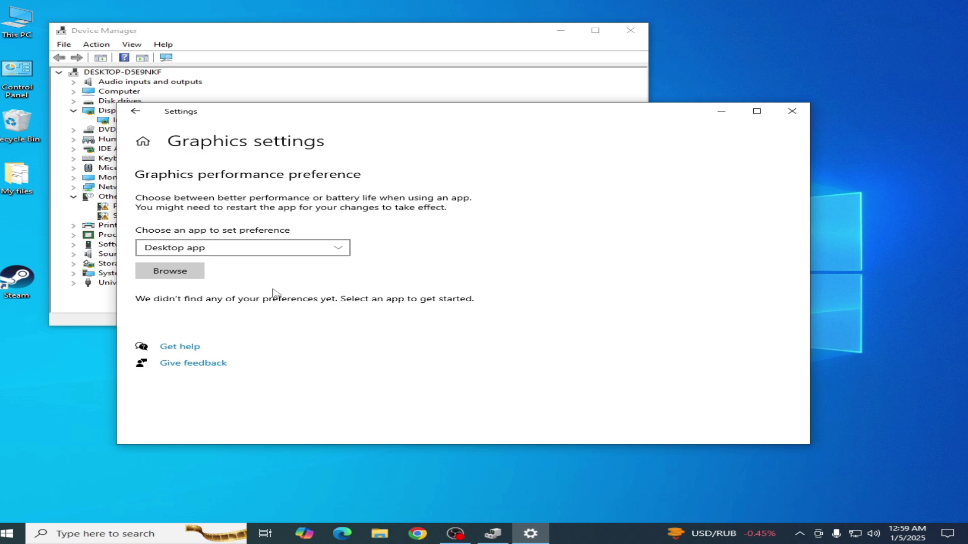
- Browse to steam.exe and add it to the graphics preferences
click(191, 276)
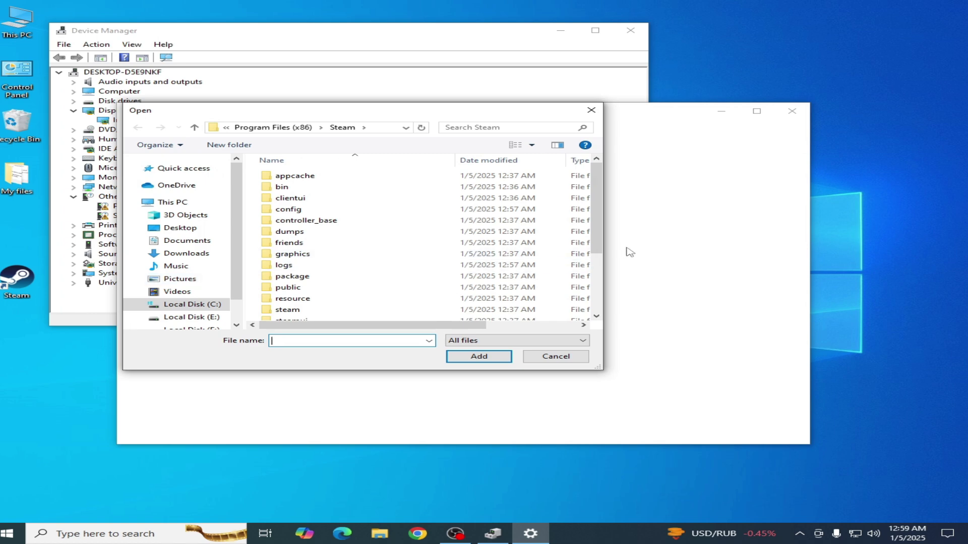
drag(597, 202, 598, 258)
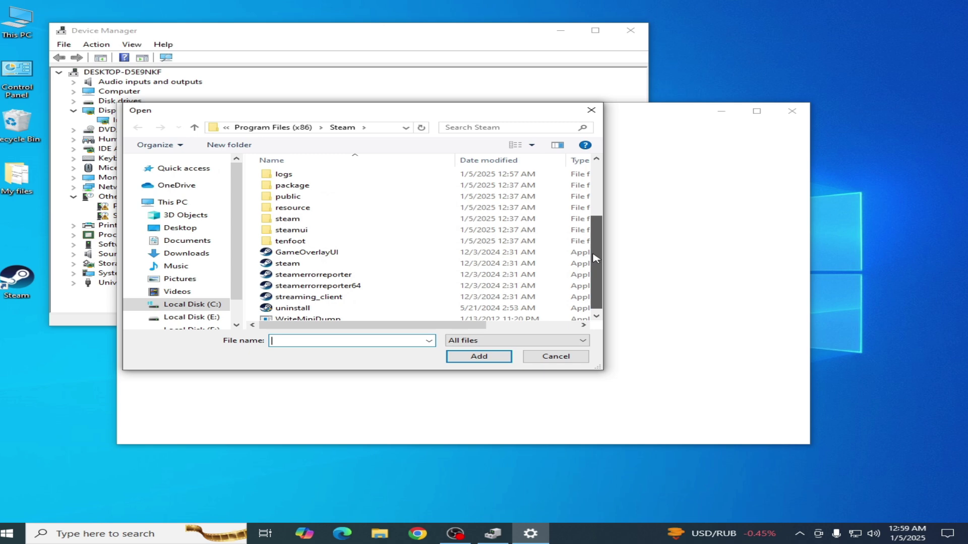
click(289, 259)
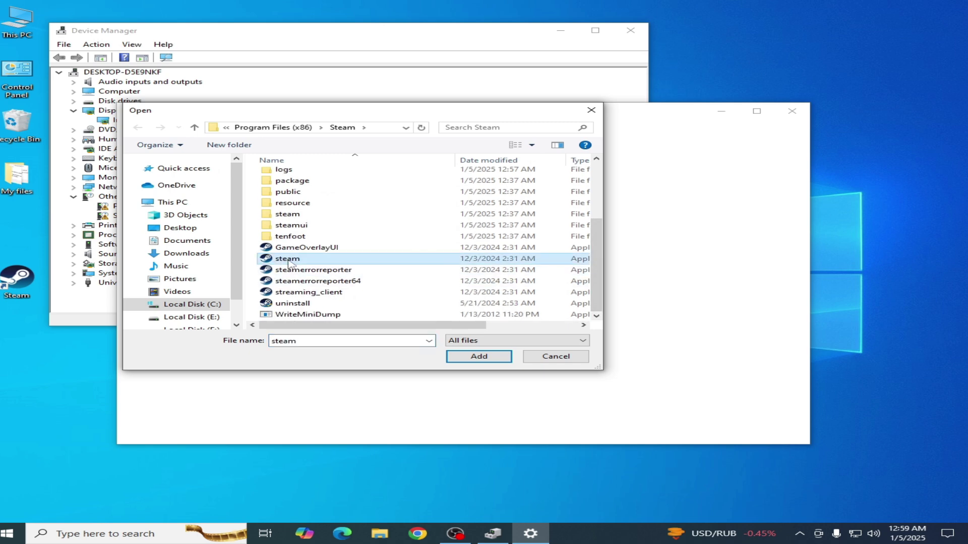
click(485, 358)
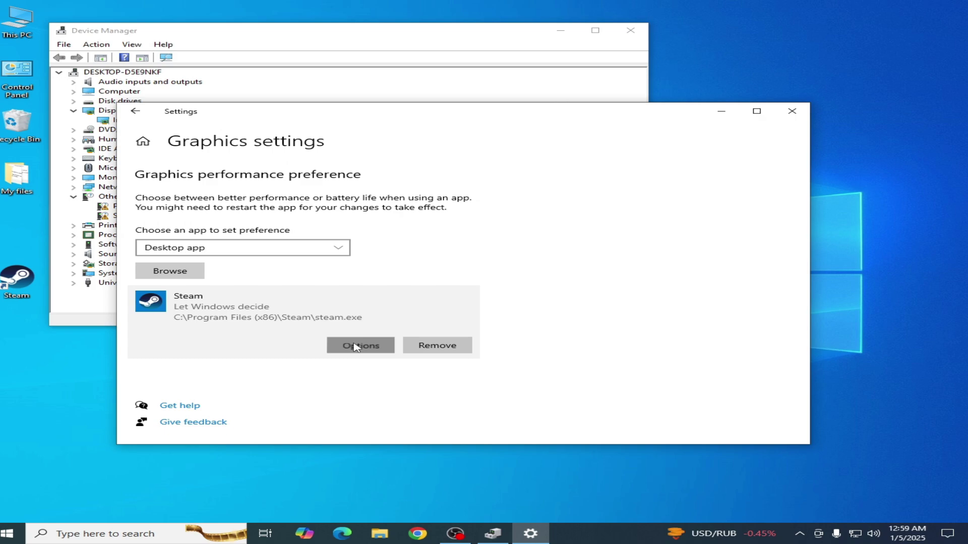
- Set Steam's graphics preference to High performance, save, and close Settings
click(358, 345)
click(333, 298)
click(377, 337)
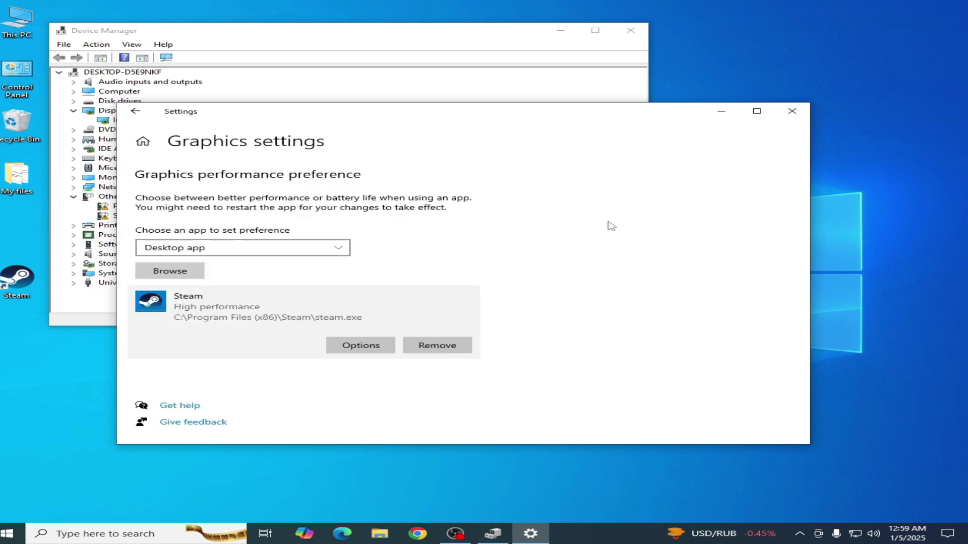
click(792, 111)
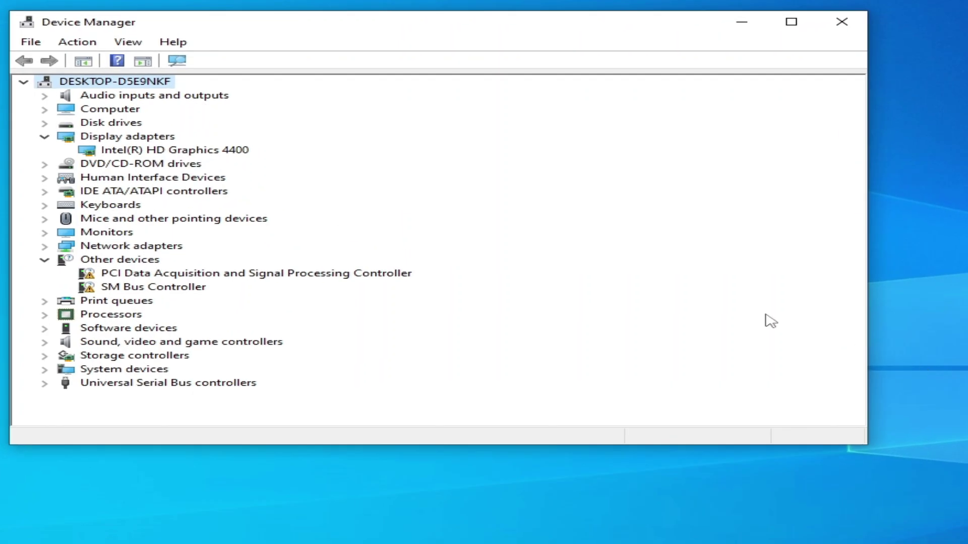
- Show the Intel(R) HD Graphics 4400 Properties Driver tab: version 20.19.15.5171, dated 11/4/2020
click(202, 150)
right_click(202, 149)
click(244, 234)
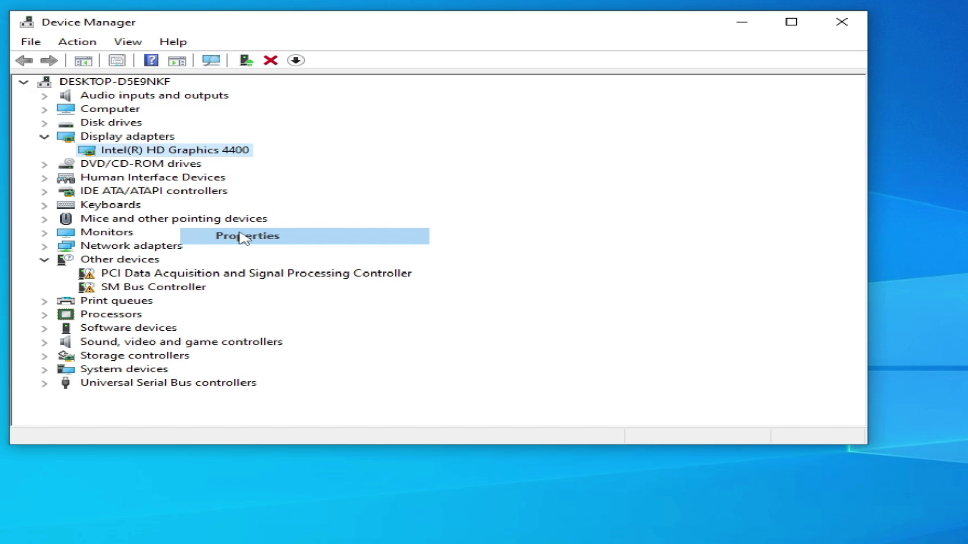
click(308, 93)
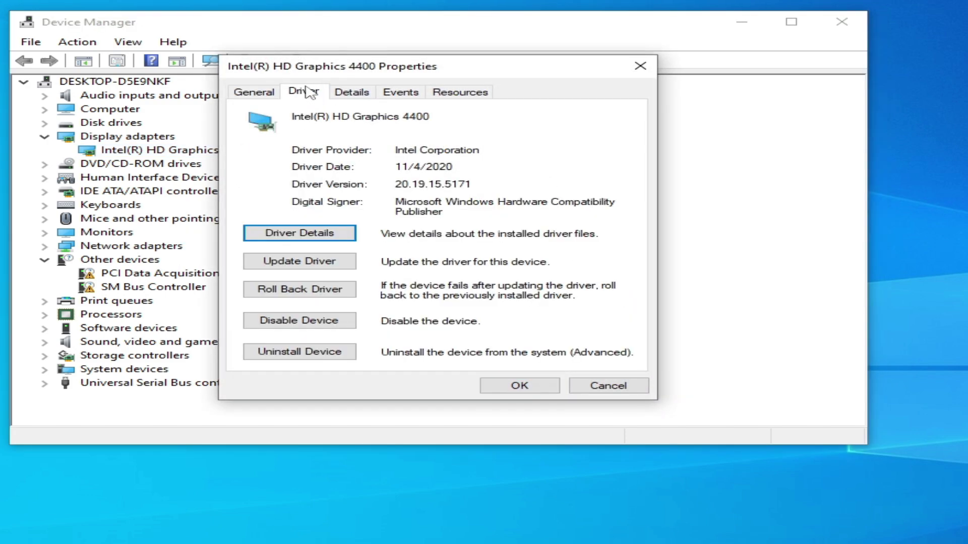